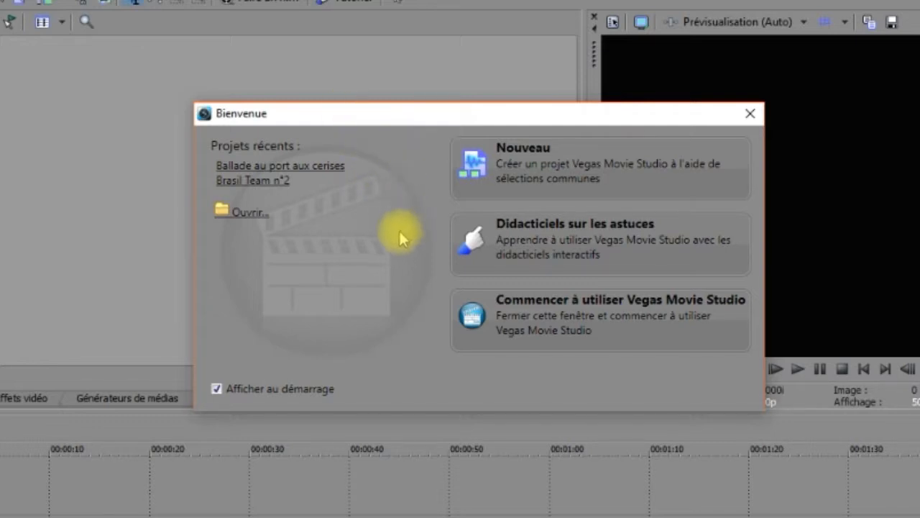
# - Open the recent project "Ballade au port aux cerises" and open clip 00000.MTS in the trimmer (Découpage)
pyautogui.click(303, 166)
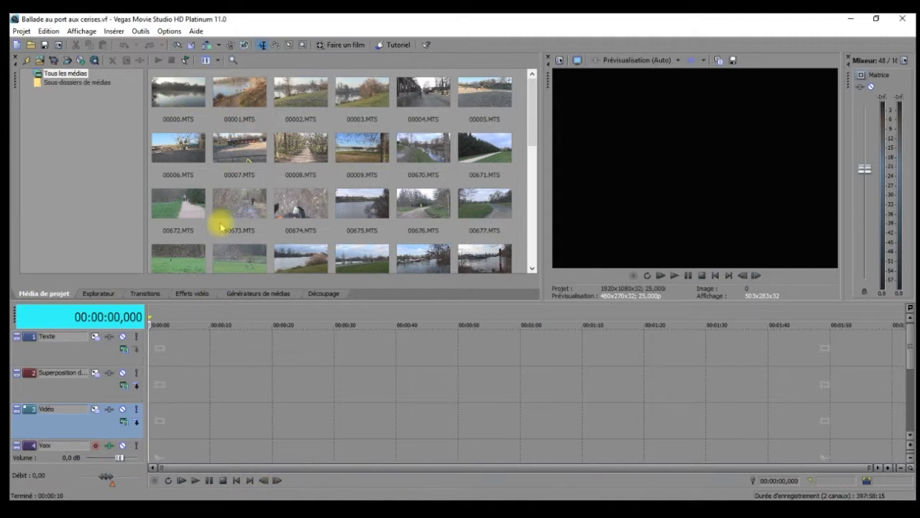
pyautogui.rightClick(185, 94)
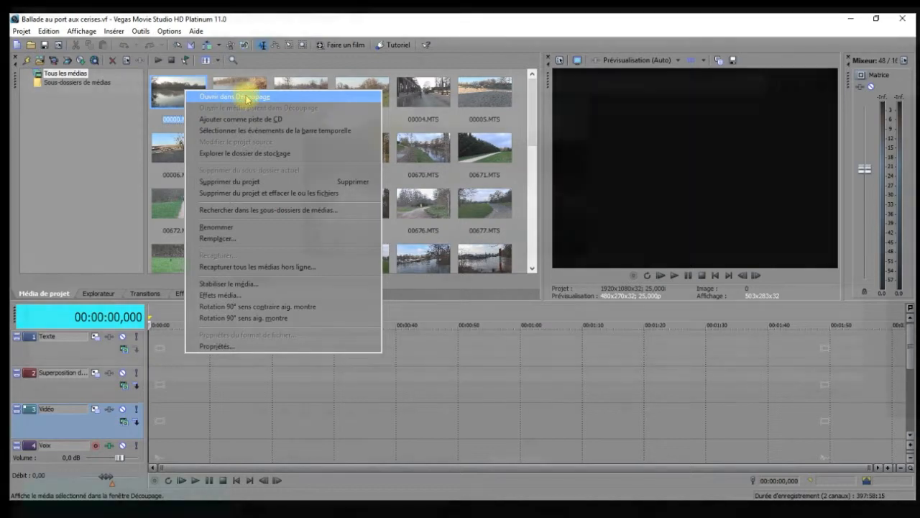
pyautogui.click(246, 96)
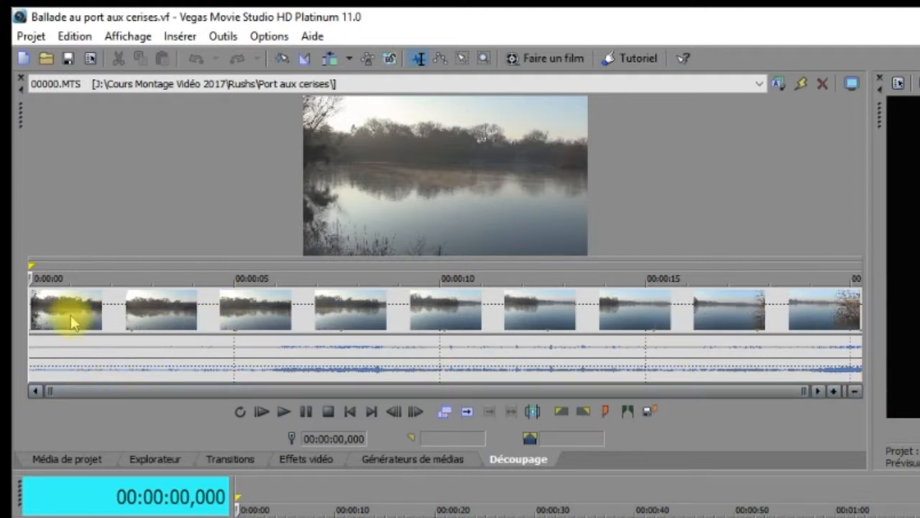
# - Play the opening of clip 00000.MTS in the trimmer, stop it, and place the cursor at 00:00:04,880
pyautogui.click(30, 281)
pyautogui.press('space')
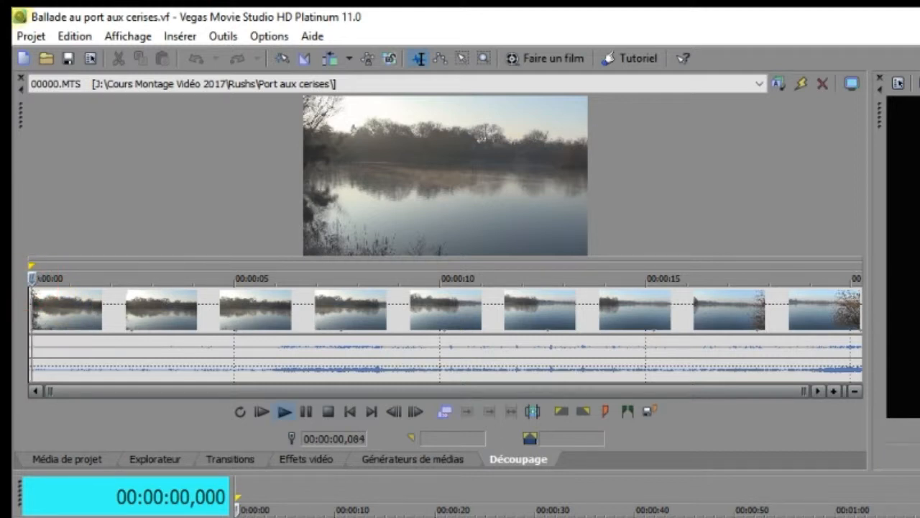
pyautogui.press('Return')
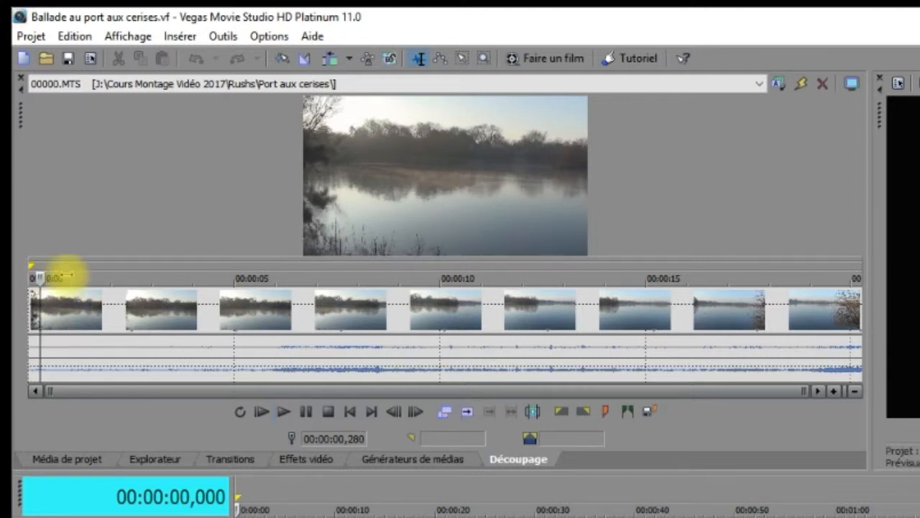
pyautogui.click(228, 277)
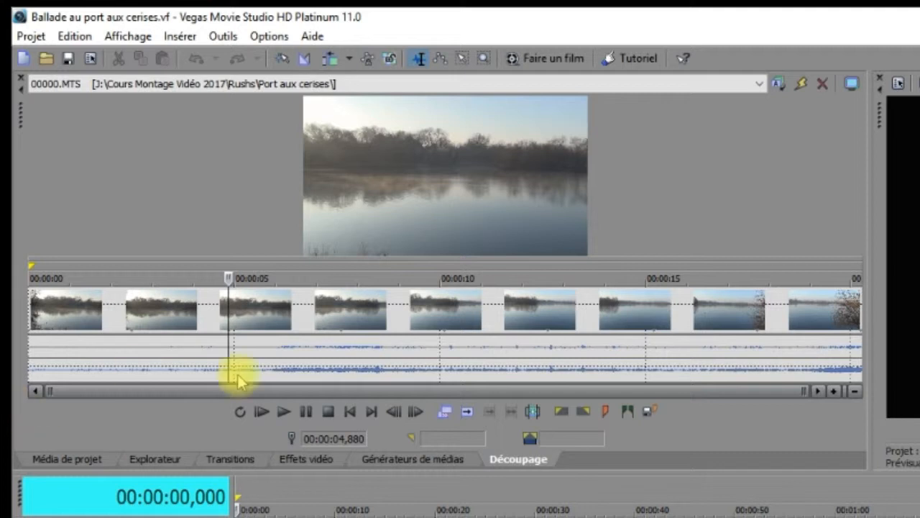
# - Examine clip 00000.MTS in the trimmer at a closer time scale, then return to the whole-clip view
pyautogui.click(832, 390)
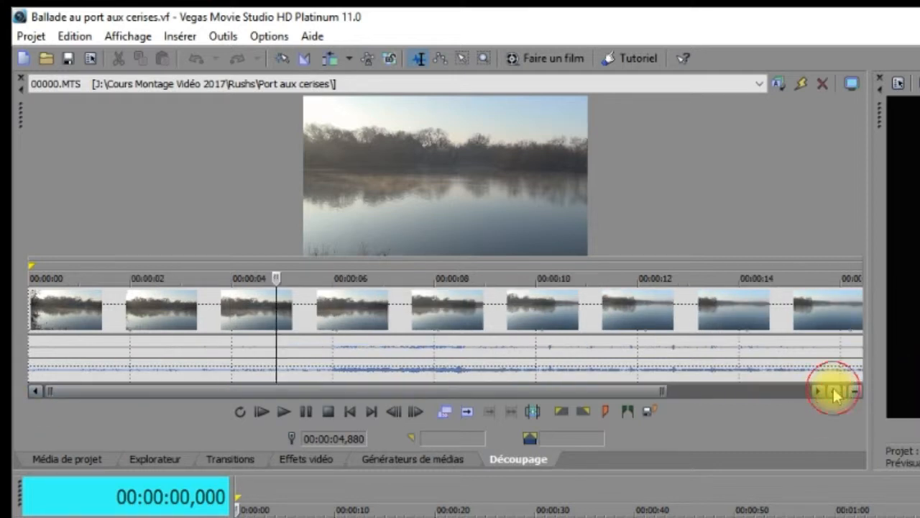
pyautogui.click(833, 391)
pyautogui.click(835, 392)
pyautogui.click(833, 391)
pyautogui.click(833, 391)
pyautogui.click(832, 389)
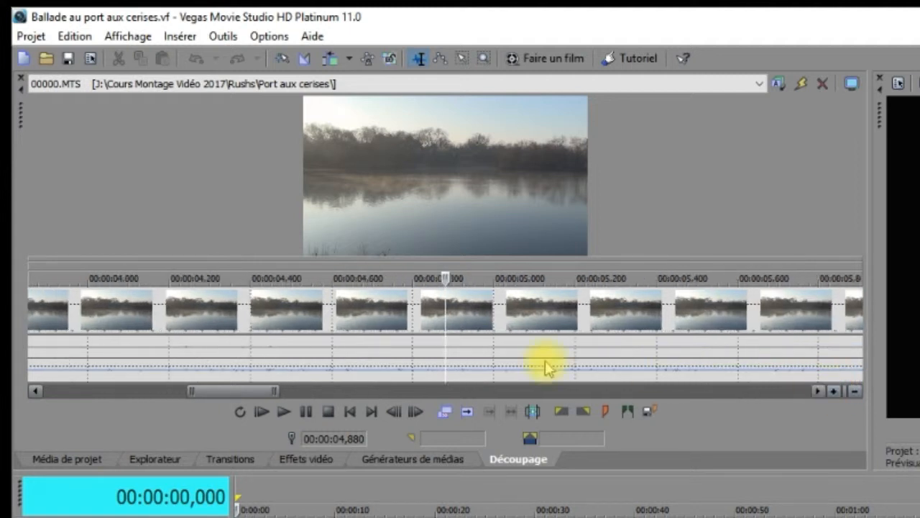
pyautogui.moveTo(254, 395); pyautogui.dragTo(644, 383)
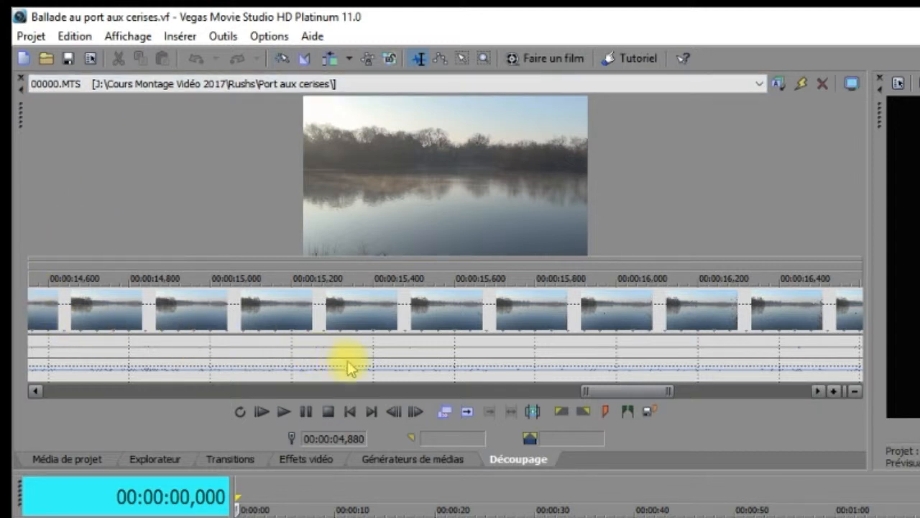
pyautogui.click(853, 391)
pyautogui.click(854, 391)
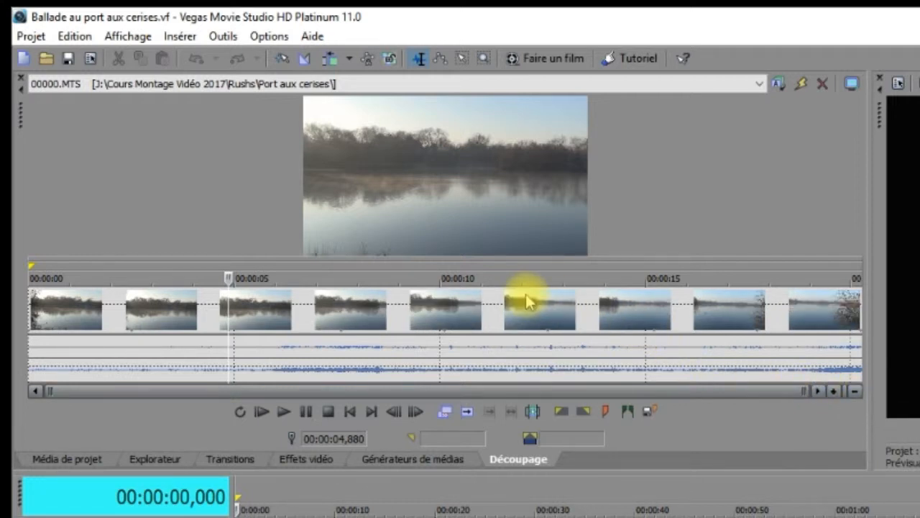
# - Preview frames of clip 00000.MTS around 8 to 10 seconds and 17 to 19 seconds for suitable start and end points
pyautogui.click(448, 301)
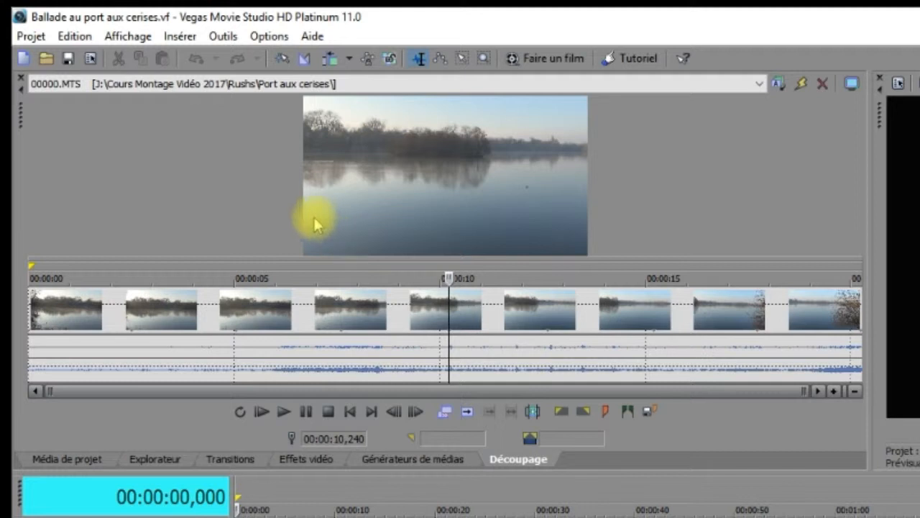
pyautogui.click(394, 306)
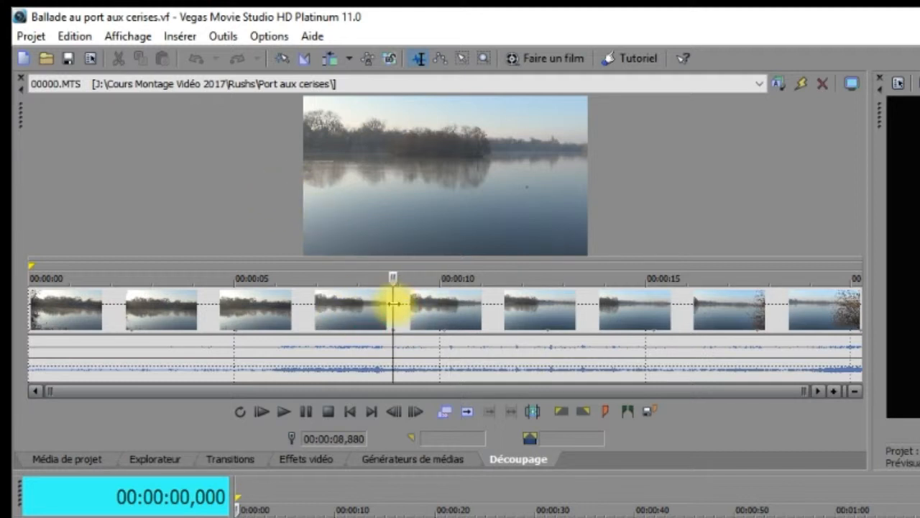
pyautogui.click(376, 300)
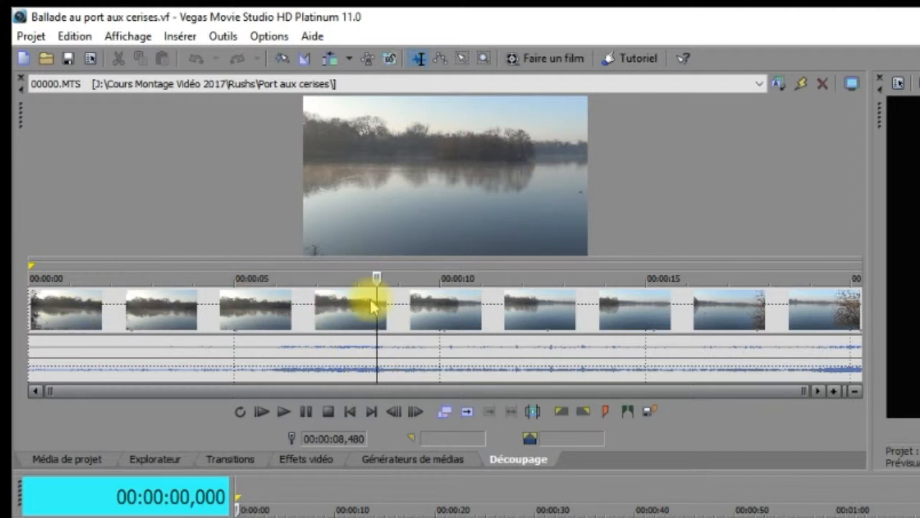
pyautogui.click(823, 302)
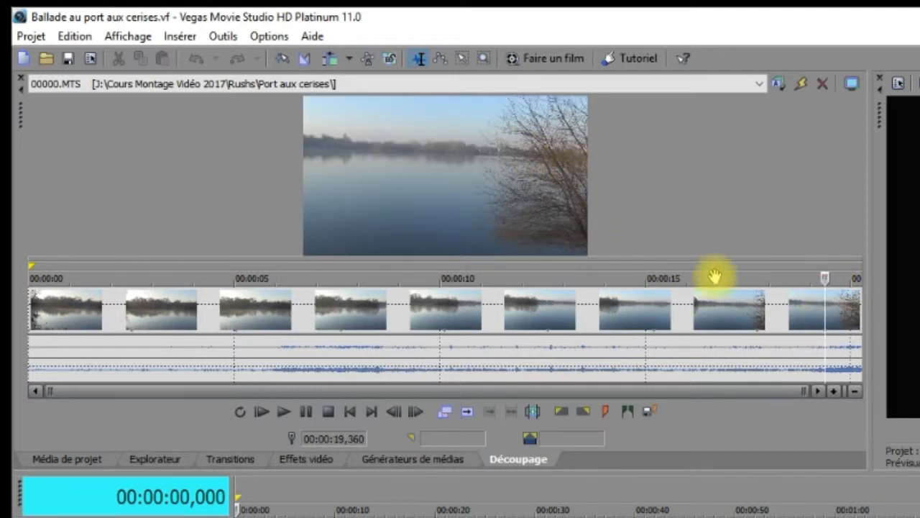
pyautogui.click(772, 315)
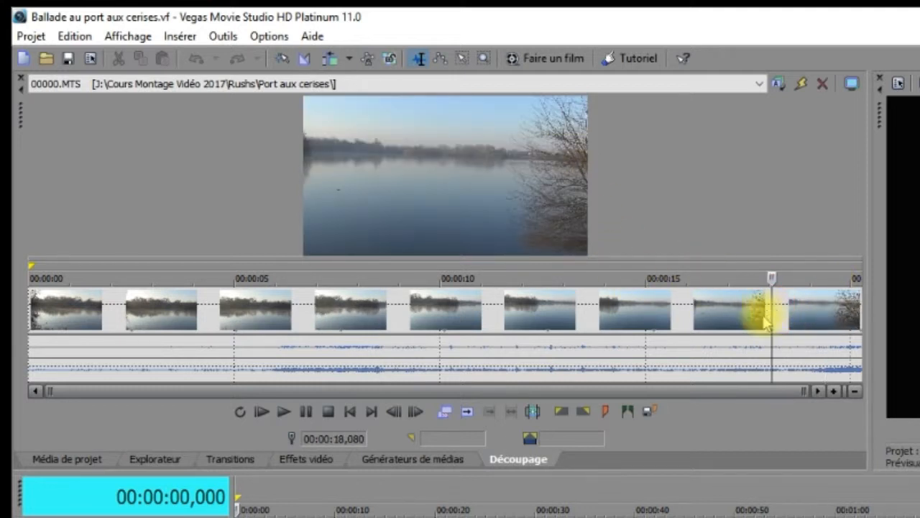
pyautogui.click(748, 312)
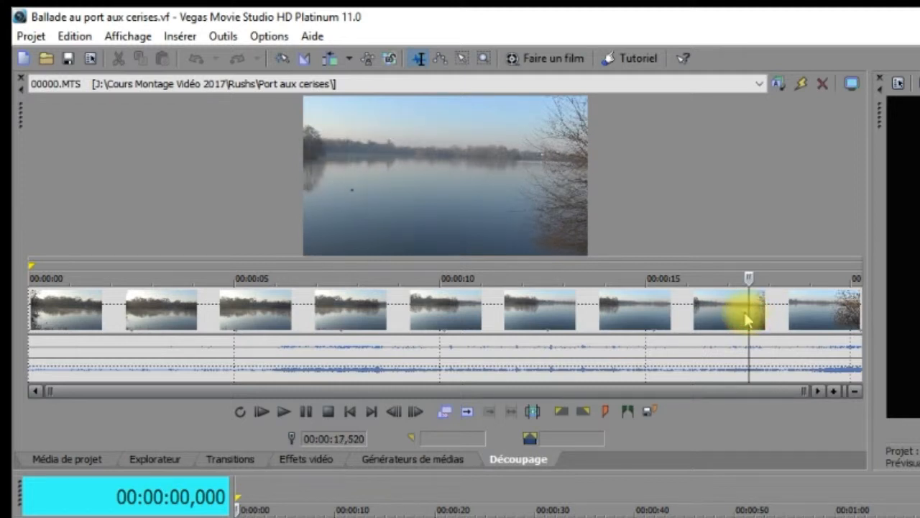
pyautogui.click(739, 308)
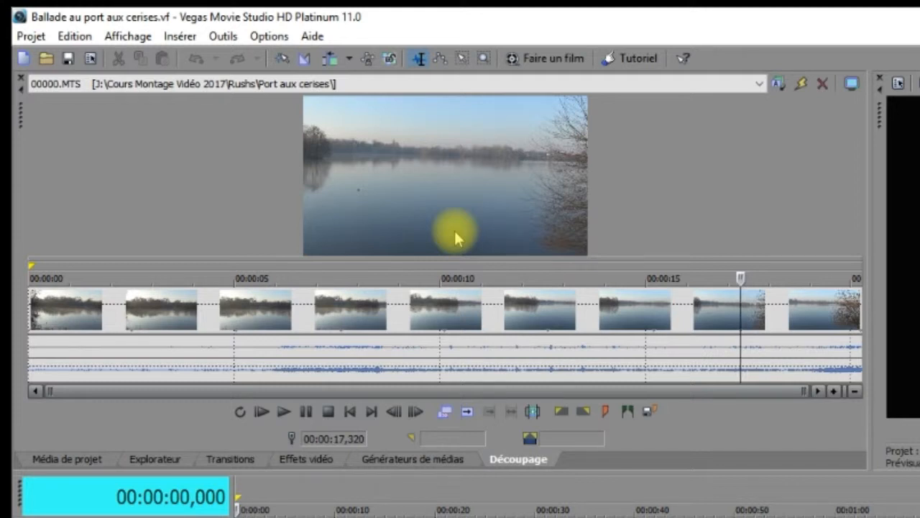
# - Set the start point of clip 00000.MTS at 00:00:08,040 in the trimmer
pyautogui.click(379, 296)
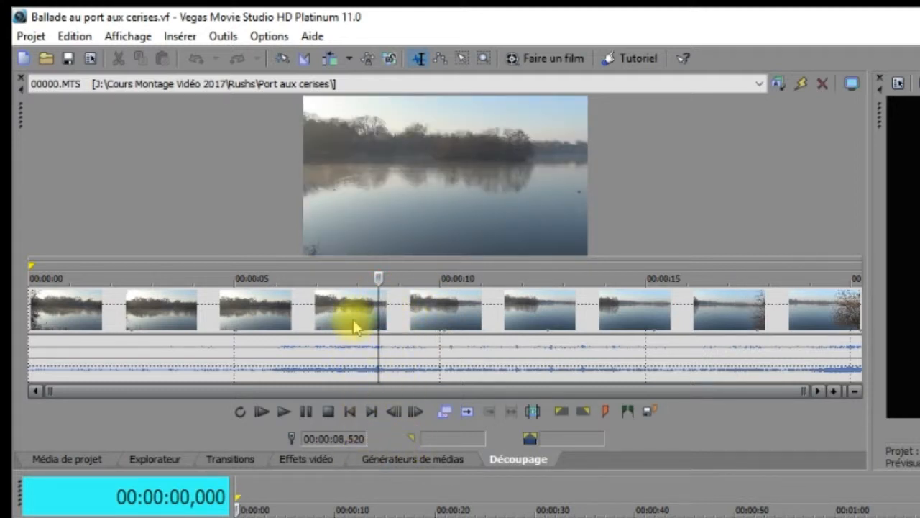
pyautogui.click(360, 290)
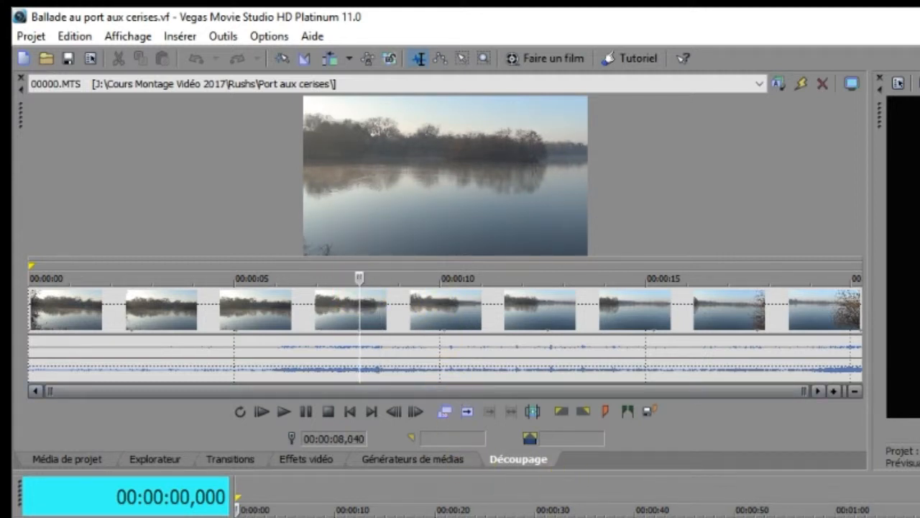
pyautogui.click(562, 417)
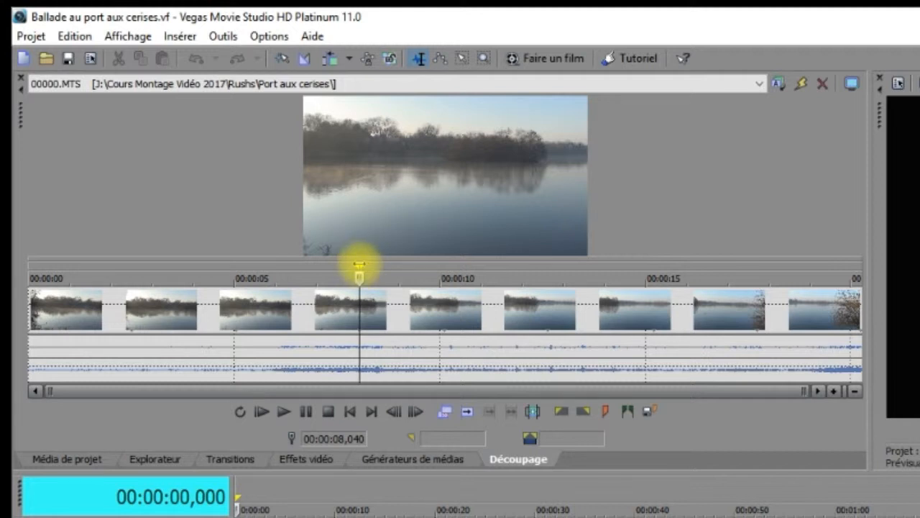
# - Set the end point of clip 00000.MTS at 00:00:16,480, just before the branches fill the frame's edge
pyautogui.click(753, 288)
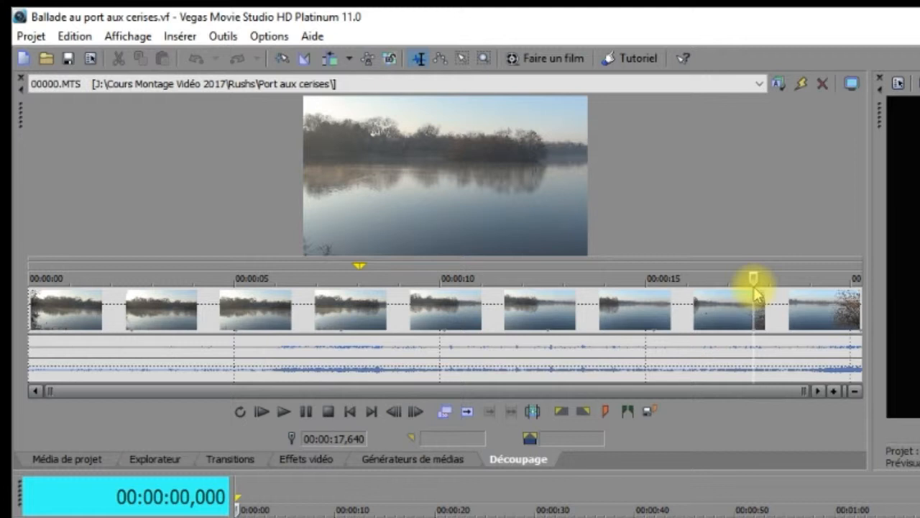
pyautogui.moveTo(752, 278)
pyautogui.mouseDown()
pyautogui.moveTo(730, 275)
pyautogui.moveTo(728, 304)
pyautogui.mouseUp()
pyautogui.press('Left')
pyautogui.press('Left')
pyautogui.press('Left')
pyautogui.press('Left')
pyautogui.press('Left')
pyautogui.press('Left')
pyautogui.press('Left')
pyautogui.press('Left')
pyautogui.press('Left')
pyautogui.press('Left')
pyautogui.press('Left')
pyautogui.press('Left')
pyautogui.press('Left')
pyautogui.press('Left')
pyautogui.press('Left')
pyautogui.press('Left')
pyautogui.press('Left')
pyautogui.press('Left')
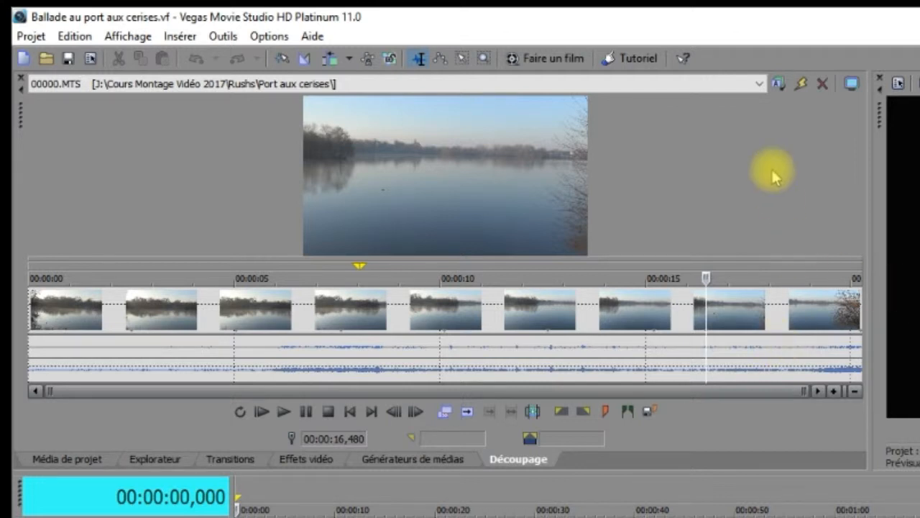
pyautogui.click(583, 413)
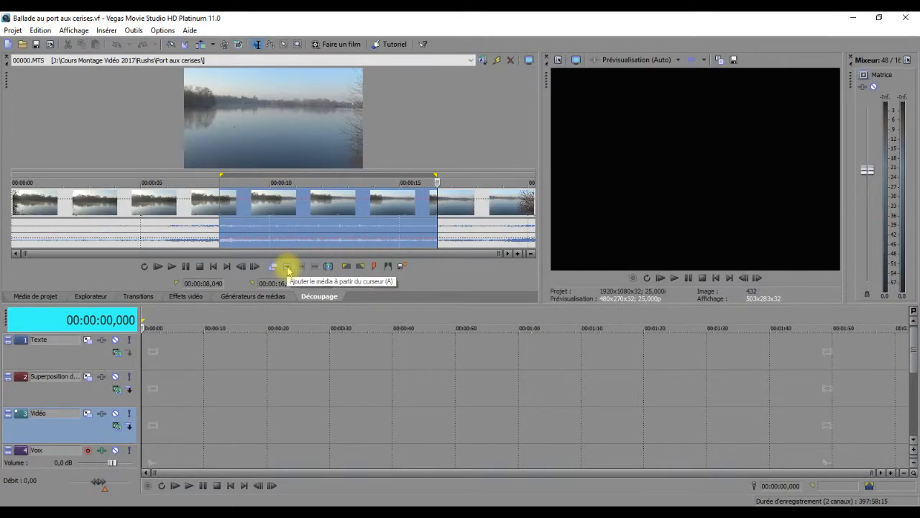
# - Add the trimmed selection of 00000.MTS to the Vidéo track from the cursor, declining surround 5.1 mode for the project
pyautogui.click(468, 412)
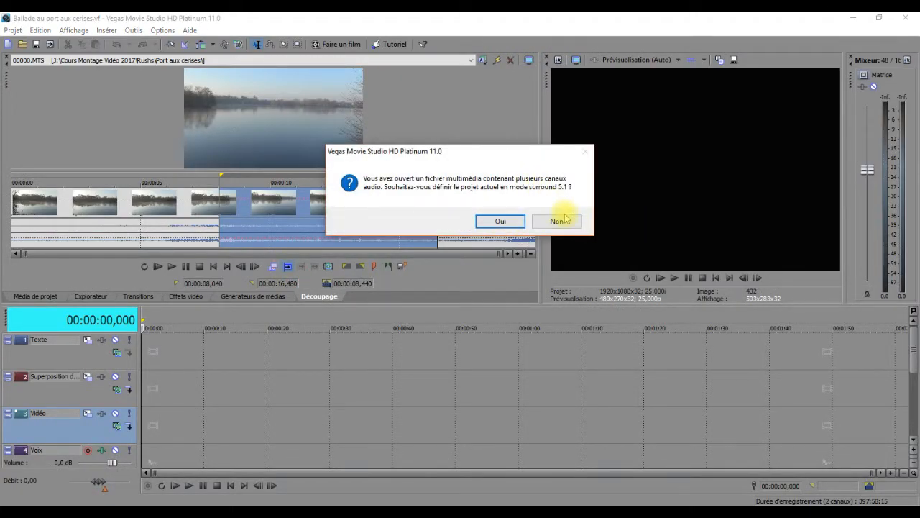
pyautogui.click(557, 221)
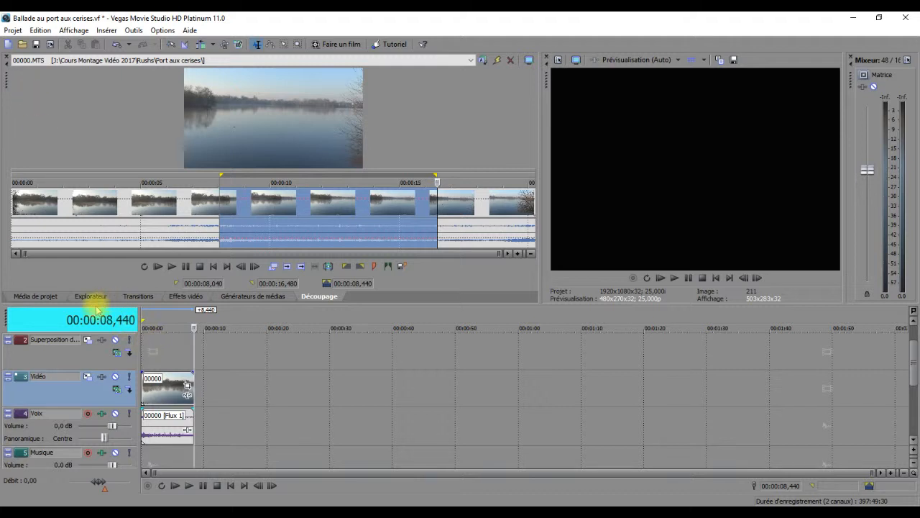
# - Find clip 00692.MTS in the project media and open it in the trimmer
pyautogui.click(43, 299)
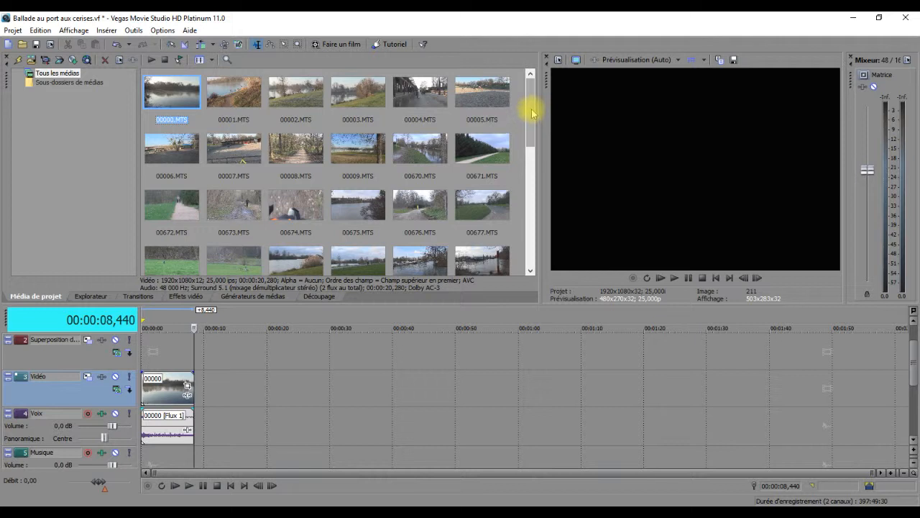
pyautogui.moveTo(532, 109); pyautogui.dragTo(532, 170)
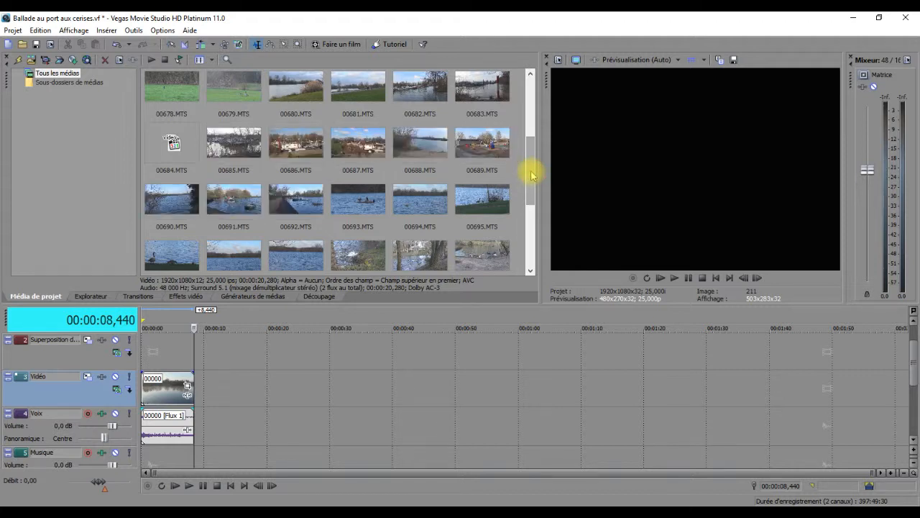
pyautogui.click(287, 194)
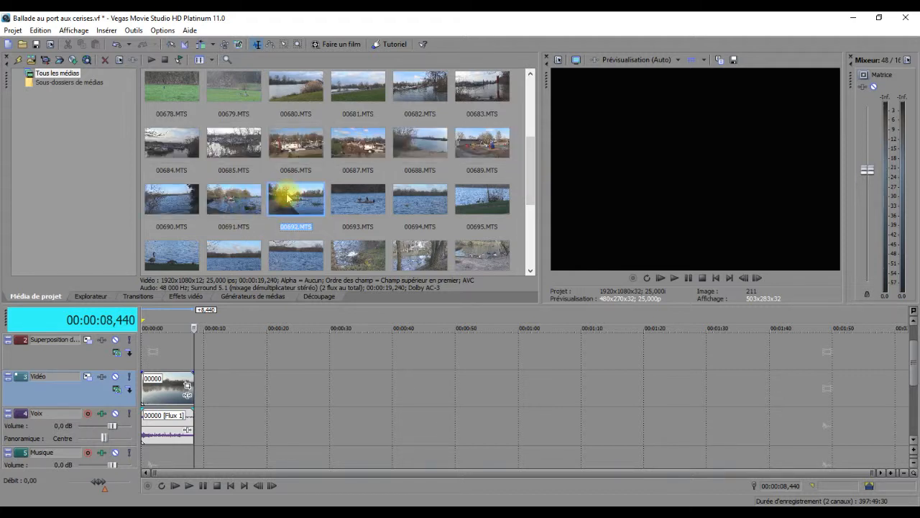
pyautogui.rightClick(287, 194)
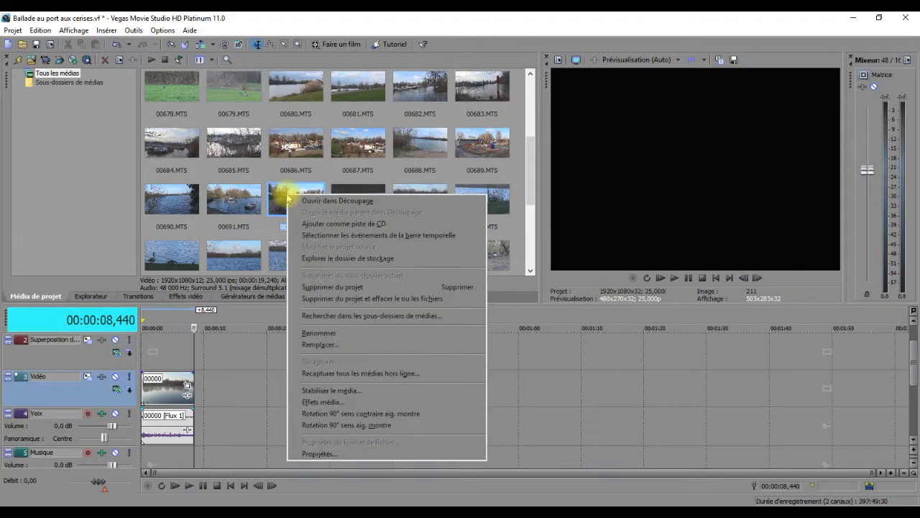
pyautogui.click(327, 203)
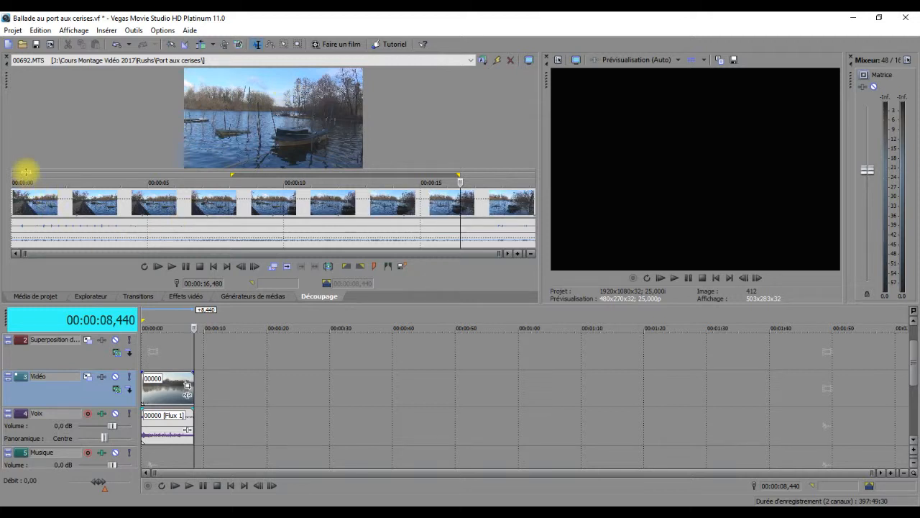
# - Set the start point of clip 00692.MTS at 00:00:05,960 in the trimmer
pyautogui.click(33, 198)
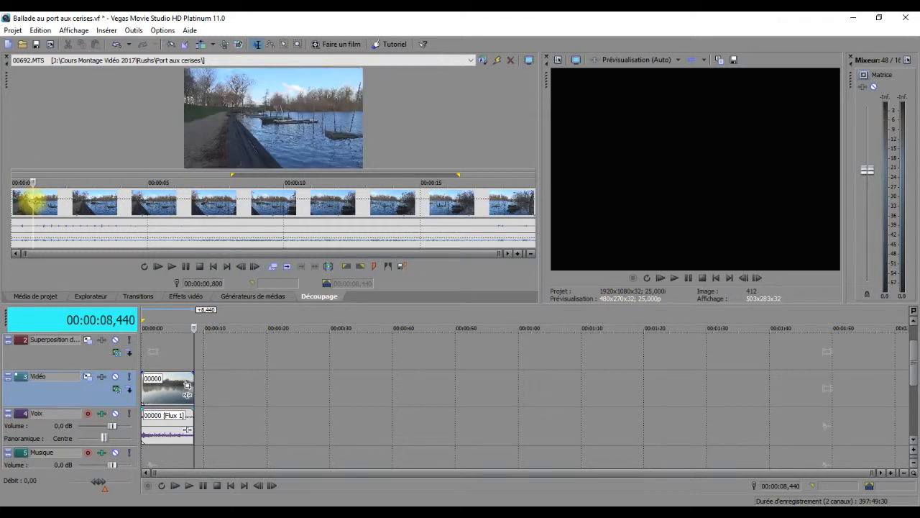
pyautogui.doubleClick(82, 208)
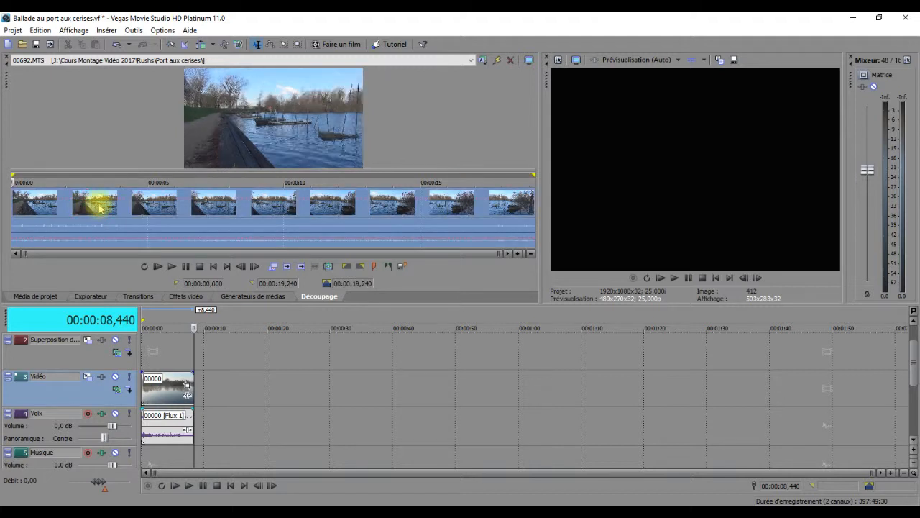
pyautogui.click(99, 192)
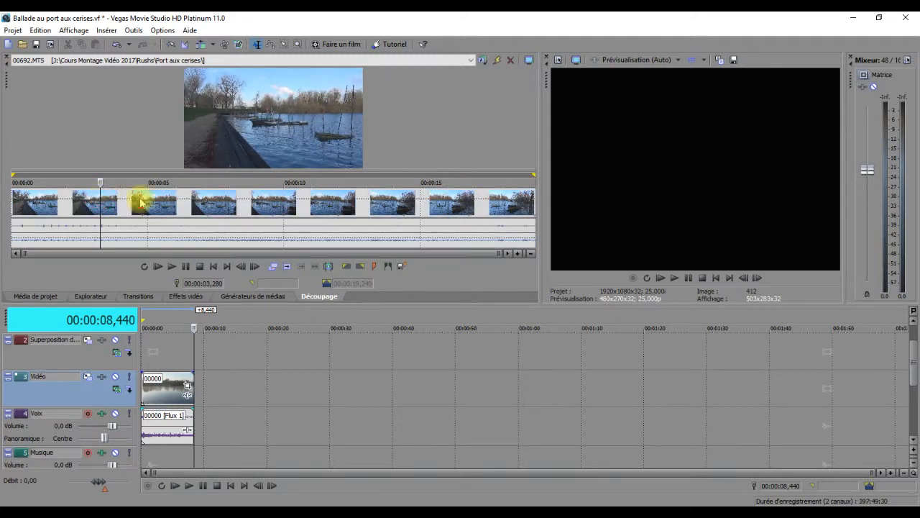
pyautogui.click(174, 200)
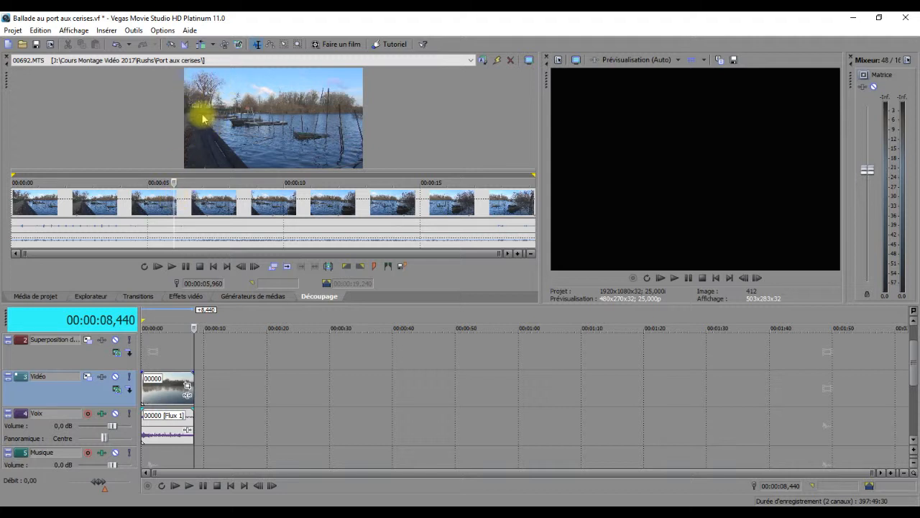
pyautogui.click(348, 267)
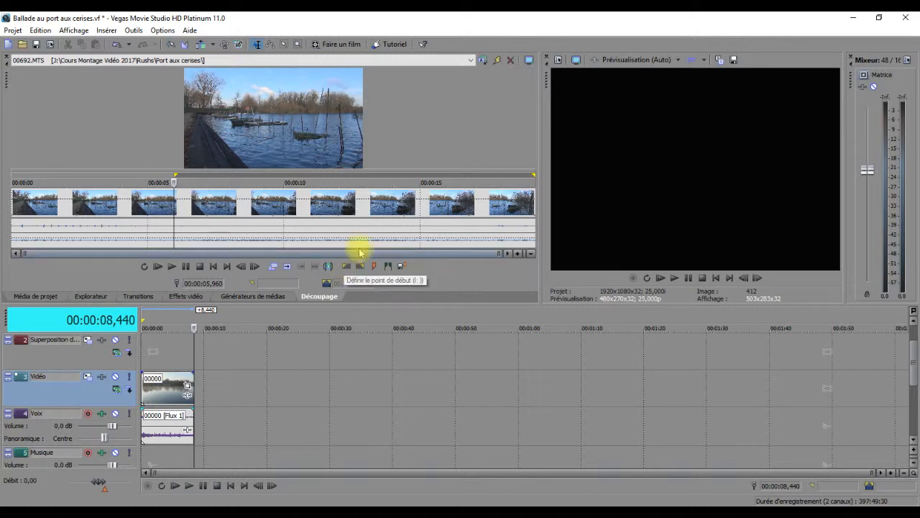
# - Set the end point of clip 00692.MTS at 00:00:12,440 in the trimmer and add the selection to the Vidéo track from the cursor
pyautogui.click(470, 194)
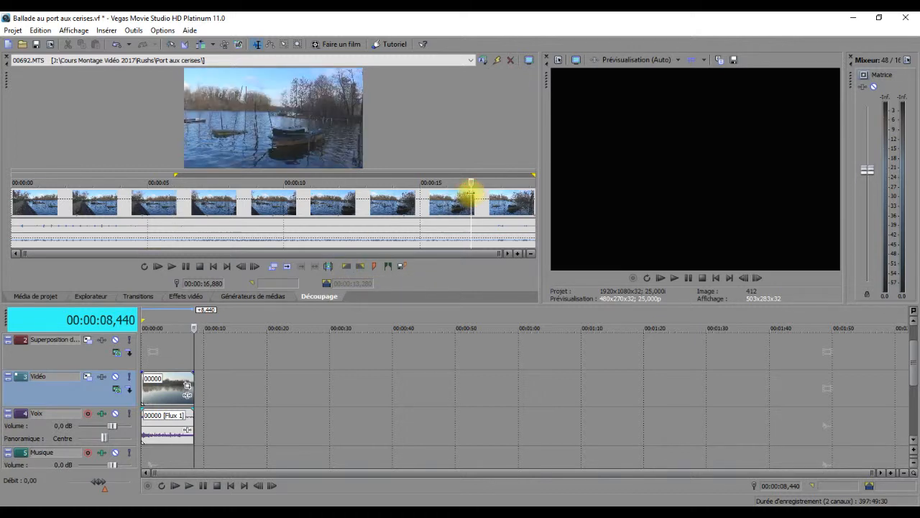
pyautogui.click(443, 201)
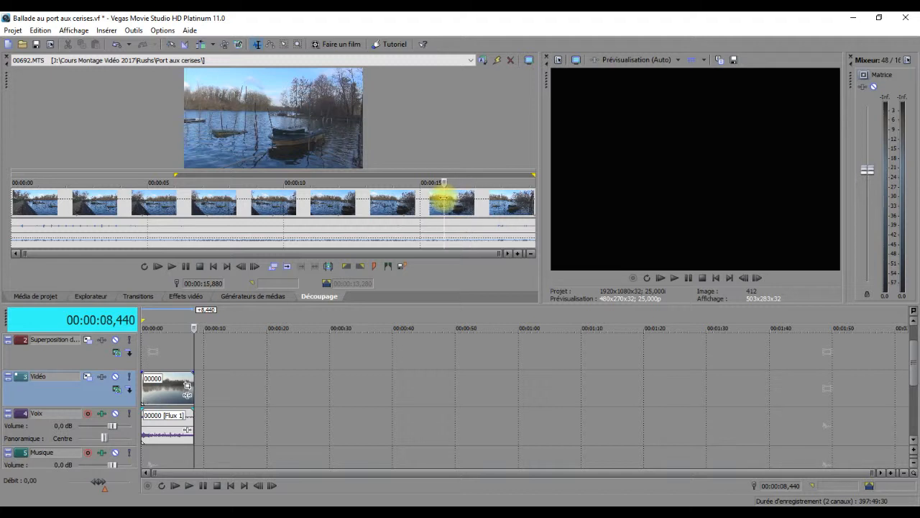
pyautogui.click(429, 197)
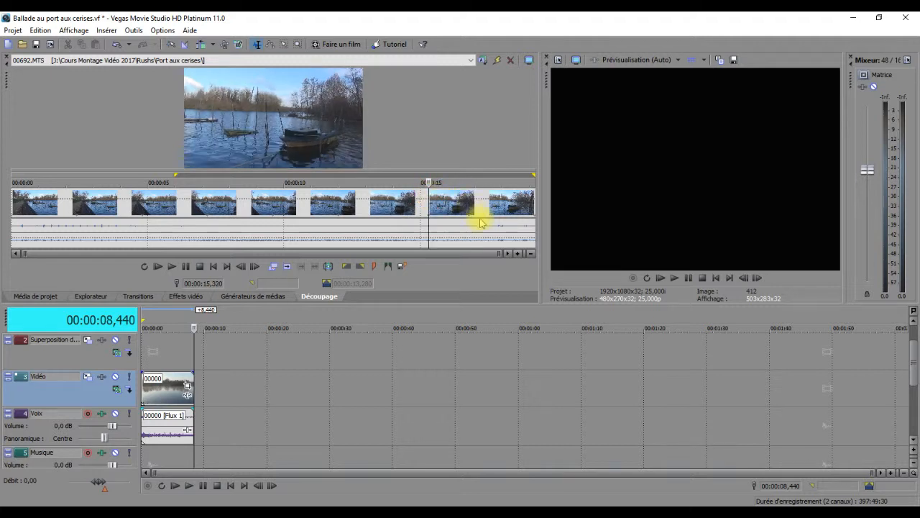
pyautogui.press('Left')
pyautogui.press('Left')
pyautogui.press('Left')
pyautogui.press('Left')
pyautogui.press('Left')
pyautogui.press('Left')
pyautogui.press('Left')
pyautogui.press('Left')
pyautogui.press('Left')
pyautogui.press('Left')
pyautogui.press('Left')
pyautogui.press('Left')
pyautogui.press('Left')
pyautogui.press('Left')
pyautogui.press('Left')
pyautogui.press('Left')
pyautogui.press('Left')
pyautogui.press('Left')
pyautogui.press('Left')
pyautogui.press('Left')
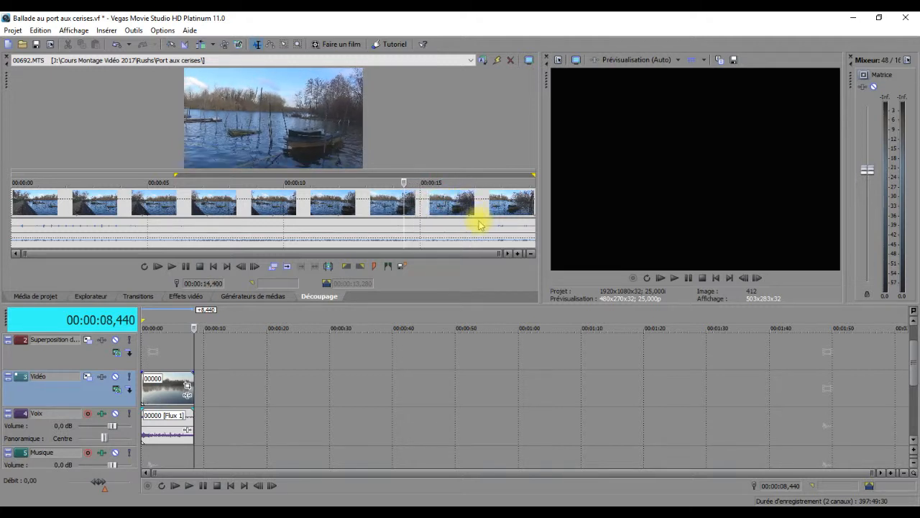
pyautogui.press('Left')
pyautogui.press('Left')
pyautogui.press('Left')
pyautogui.press('Left')
pyautogui.press('Left')
pyautogui.press('Left')
pyautogui.press('Left')
pyautogui.press('Left')
pyautogui.press('Left')
pyautogui.press('Left')
pyautogui.press('Left')
pyautogui.press('Left')
pyautogui.press('Left')
pyautogui.press('Left')
pyautogui.press('Left')
pyautogui.press('Left')
pyautogui.press('Left')
pyautogui.press('Left')
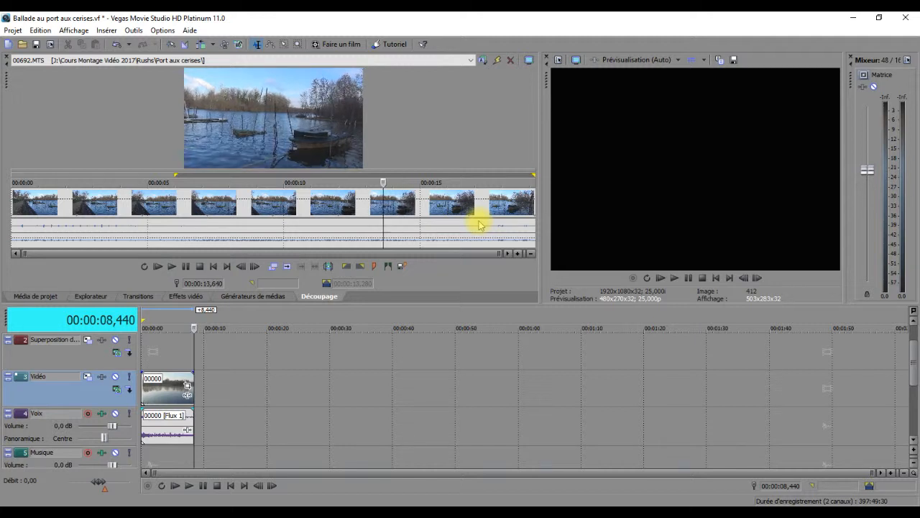
pyautogui.press('Left')
pyautogui.press('Left')
pyautogui.press('Left')
pyautogui.press('Left')
pyautogui.press('Left')
pyautogui.press('Left')
pyautogui.press('Left')
pyautogui.press('Left')
pyautogui.press('Left')
pyautogui.press('Left')
pyautogui.press('Left')
pyautogui.press('Left')
pyautogui.press('Left')
pyautogui.press('Left')
pyautogui.press('Left')
pyautogui.press('Left')
pyautogui.press('Left')
pyautogui.press('Left')
pyautogui.press('Left')
pyautogui.press('Left')
pyautogui.press('Left')
pyautogui.press('Left')
pyautogui.press('Left')
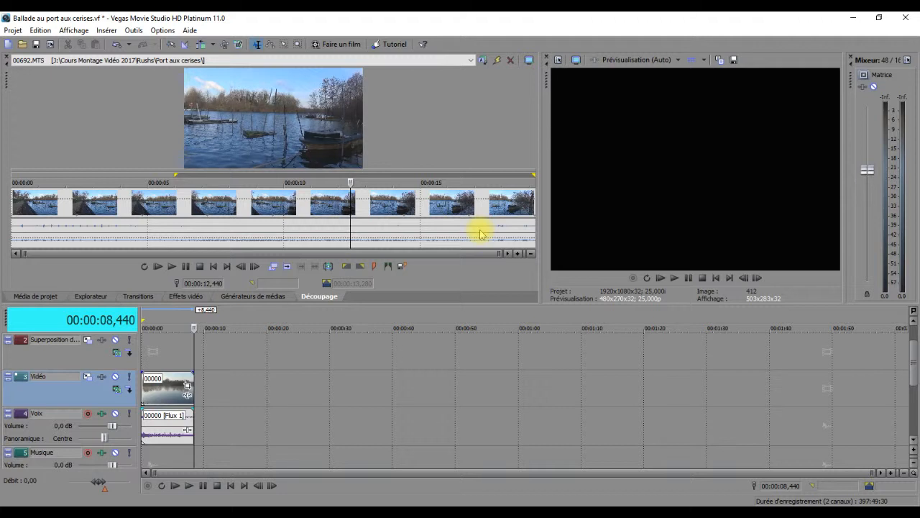
pyautogui.click(360, 267)
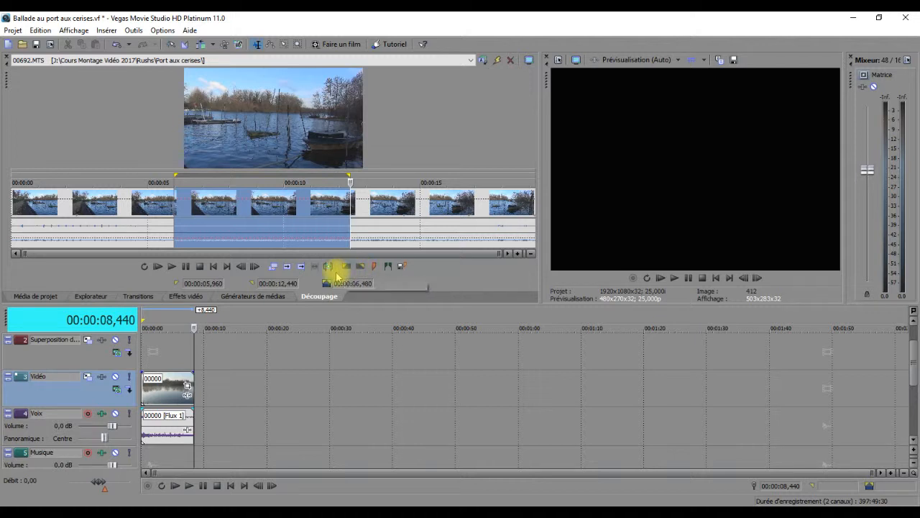
pyautogui.click(289, 267)
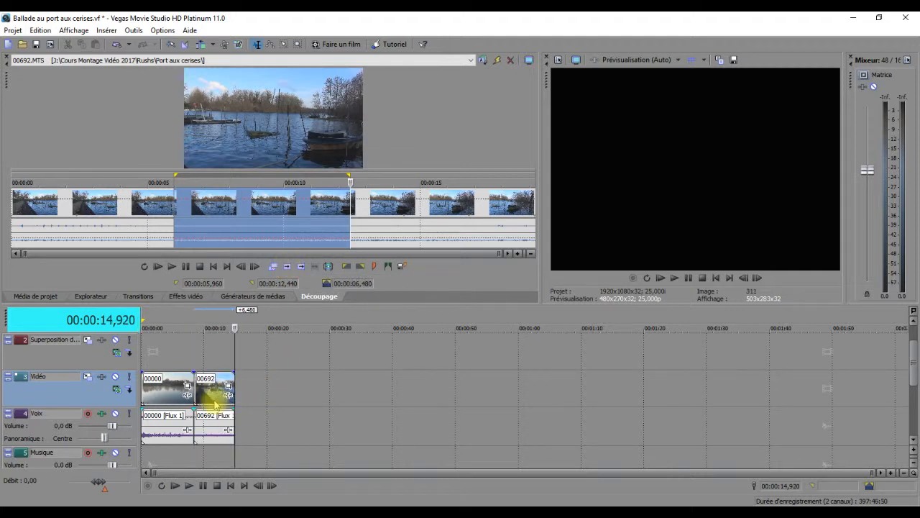